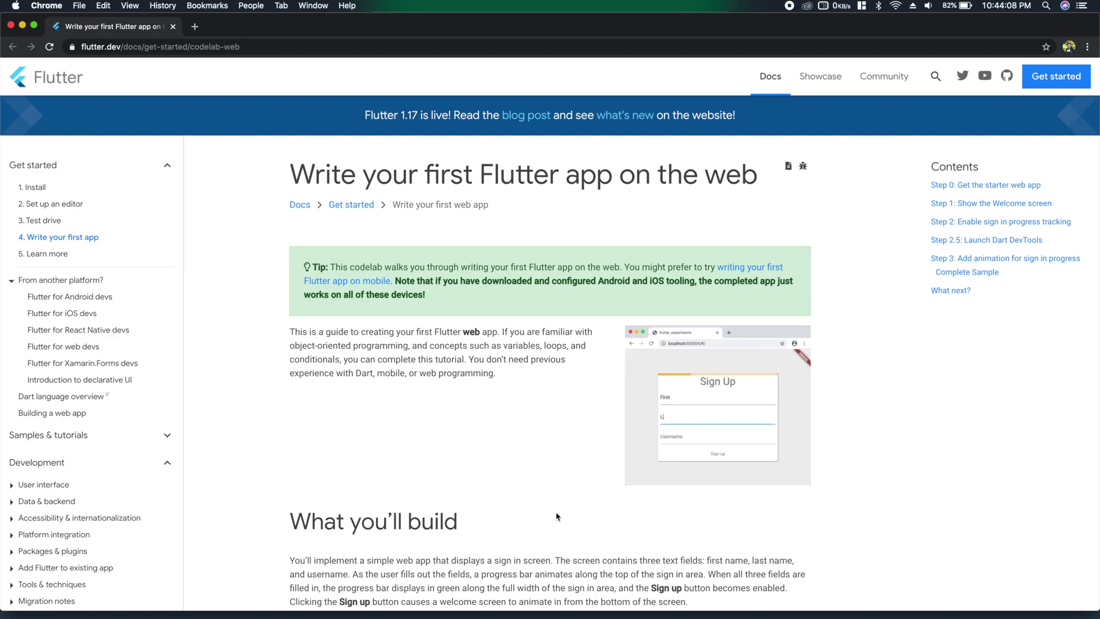
{"action": "scroll", "coordinate": [556, 515], "scroll_direction": "down", "scroll_amount": 2}
{"action": "scroll", "coordinate": [556, 516], "scroll_direction": "down", "scroll_amount": 3}
{"action": "scroll", "coordinate": [556, 516], "scroll_direction": "down", "scroll_amount": 3}
{"action": "scroll", "coordinate": [556, 516], "scroll_direction": "down", "scroll_amount": 3}
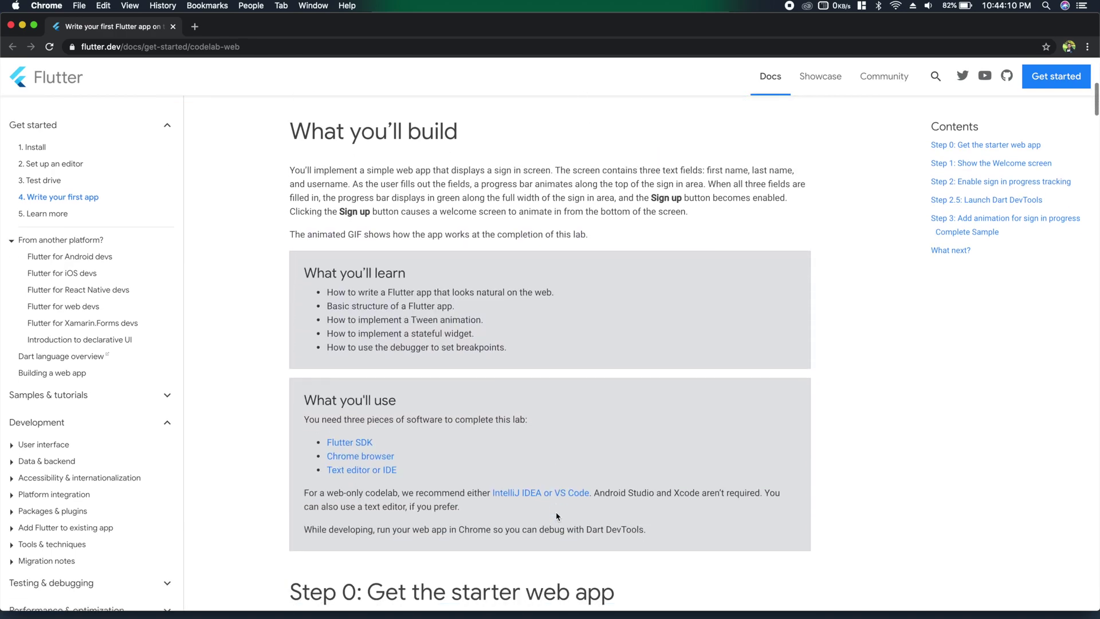
{"action": "scroll", "coordinate": [555, 515], "scroll_direction": "down", "scroll_amount": 2}
{"action": "scroll", "coordinate": [556, 515], "scroll_direction": "down", "scroll_amount": 5}
{"action": "scroll", "coordinate": [556, 515], "scroll_direction": "down", "scroll_amount": 3}
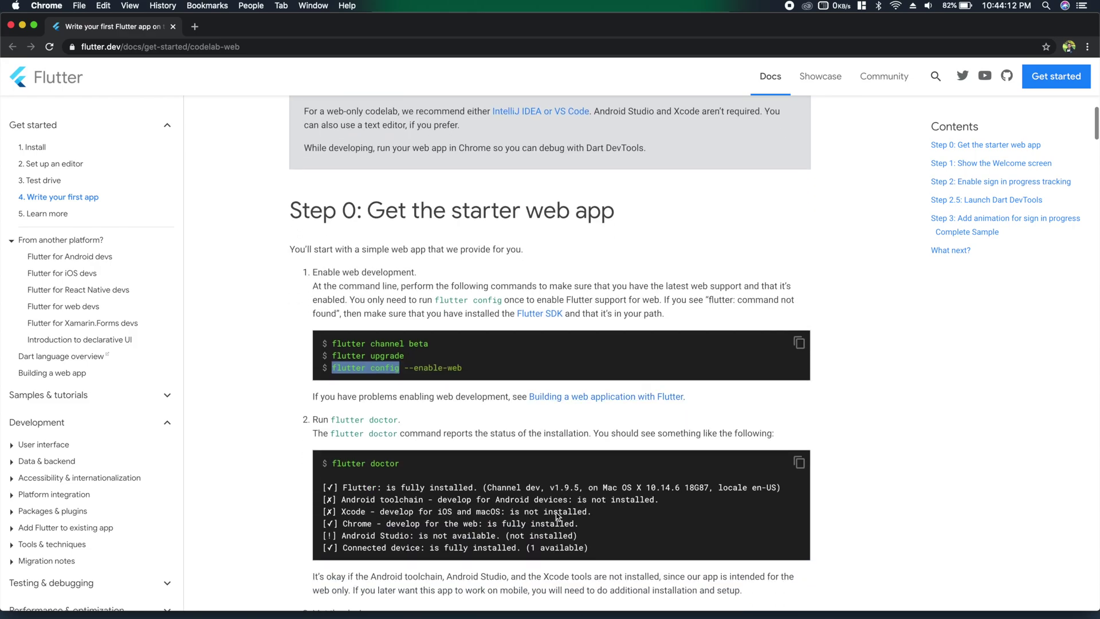
Highlight the 'flutter channel beta' command in the codelab's Step 0 instructions
{"action": "left_click", "coordinate": [430, 357]}
{"action": "left_click_drag", "start_coordinate": [430, 345], "coordinate": [341, 342]}
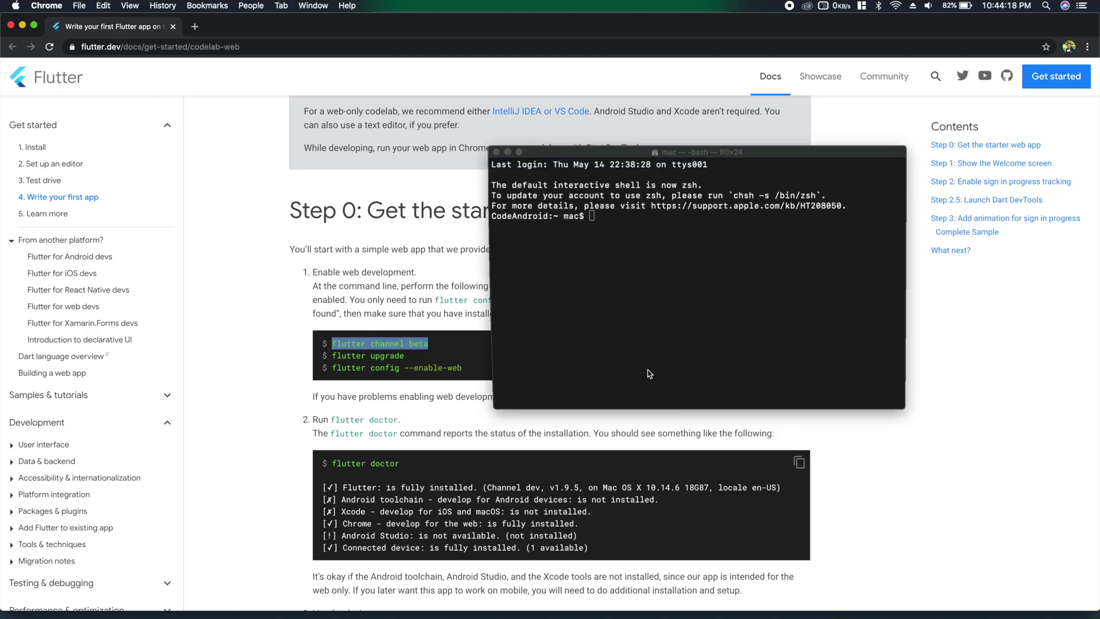
{"action": "type", "text": "flu"}
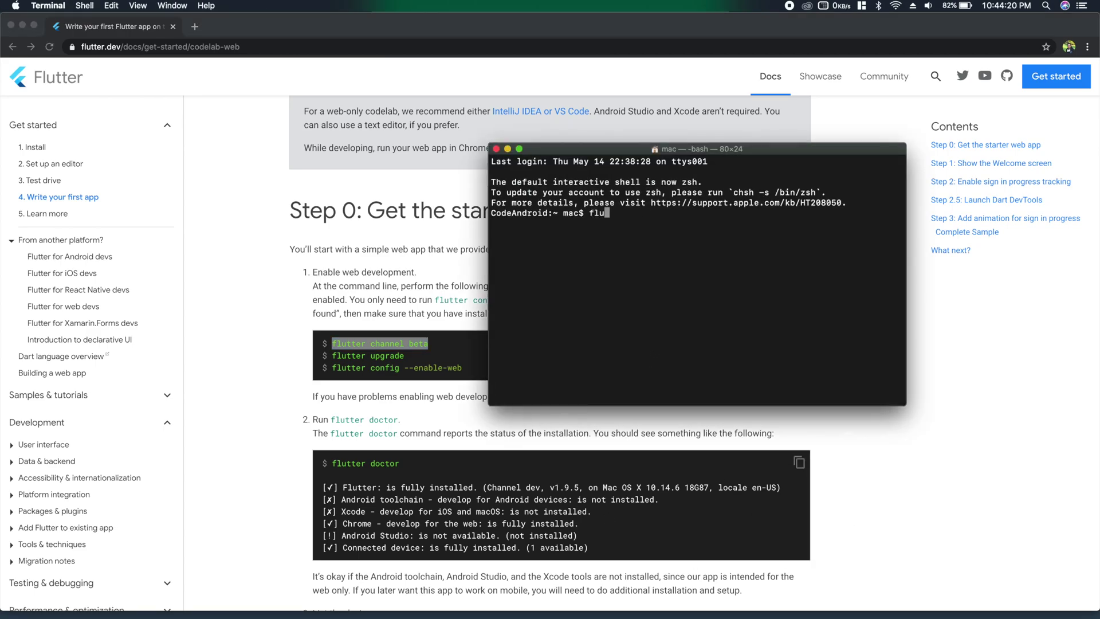
{"action": "type", "text": "tter channel"}
List the Flutter channels with 'flutter channel', noting stable is current
{"action": "key", "text": "Return"}
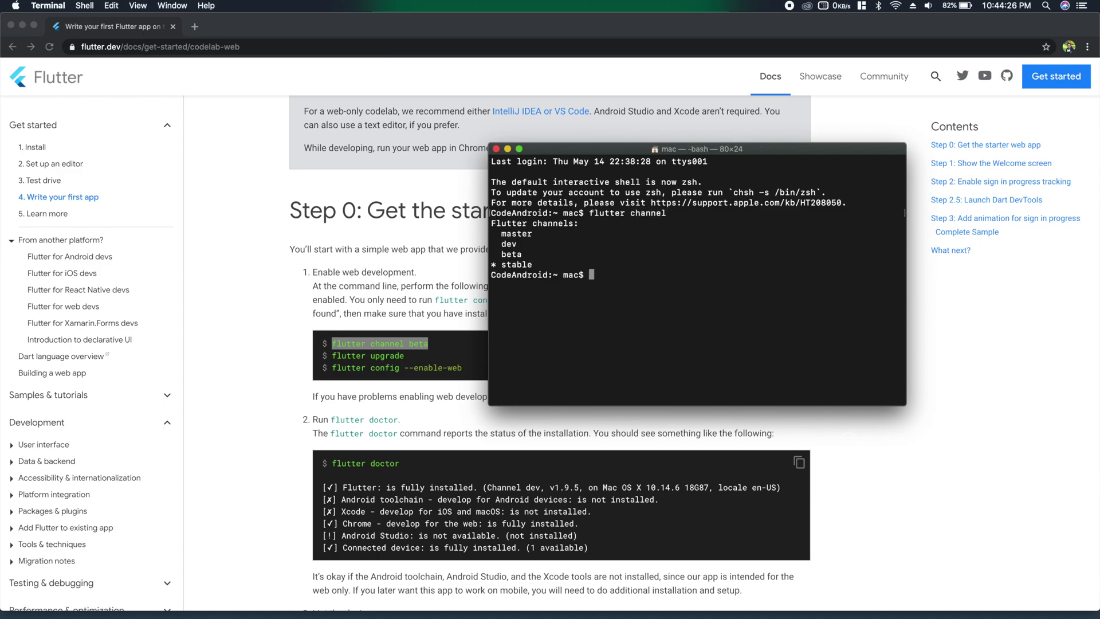
{"action": "left_click_drag", "start_coordinate": [499, 264], "coordinate": [540, 266]}
{"action": "left_click", "coordinate": [594, 273]}
Run 'flutter channel beta' and confirm the successful channel switch message
{"action": "key", "text": "Up"}
{"action": "type", "text": "bet"}
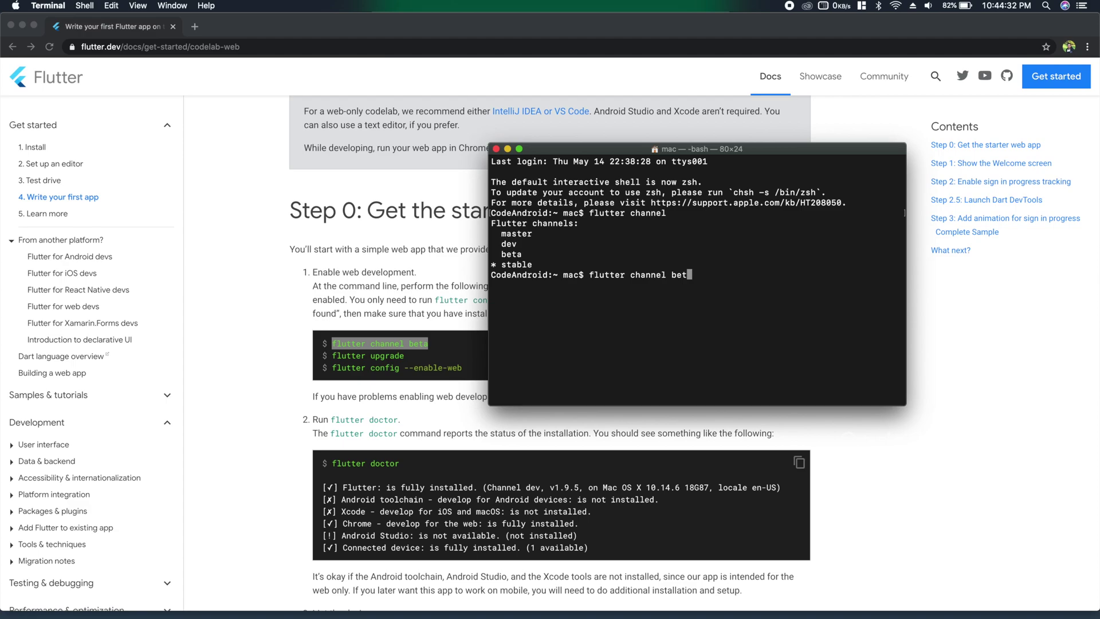
{"action": "key", "text": "Return"}
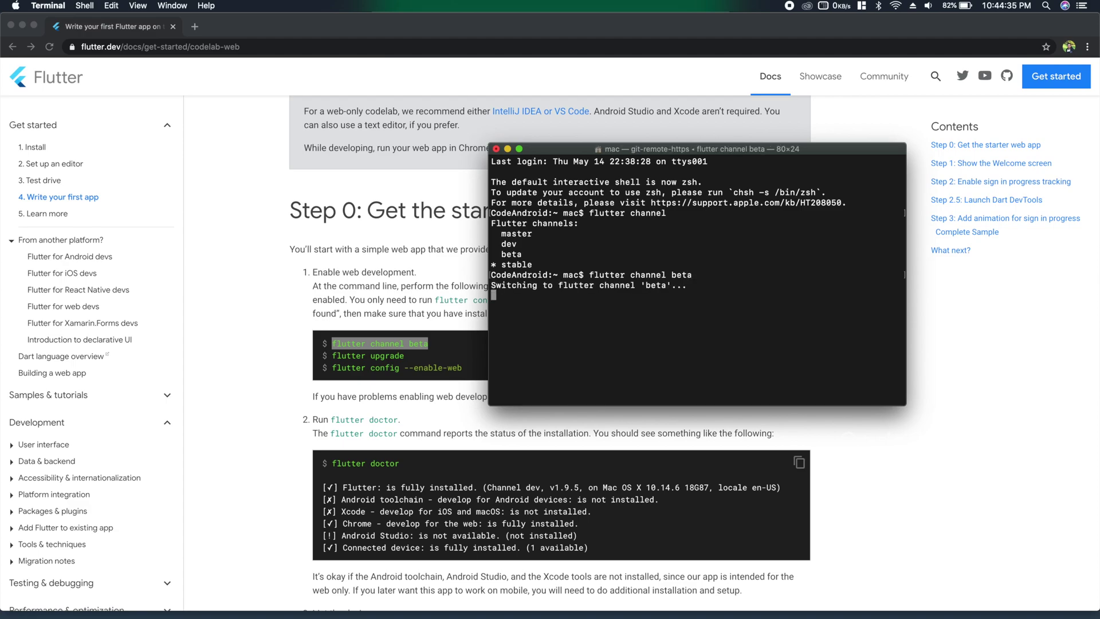
{"action": "left_click_drag", "start_coordinate": [492, 336], "coordinate": [731, 336]}
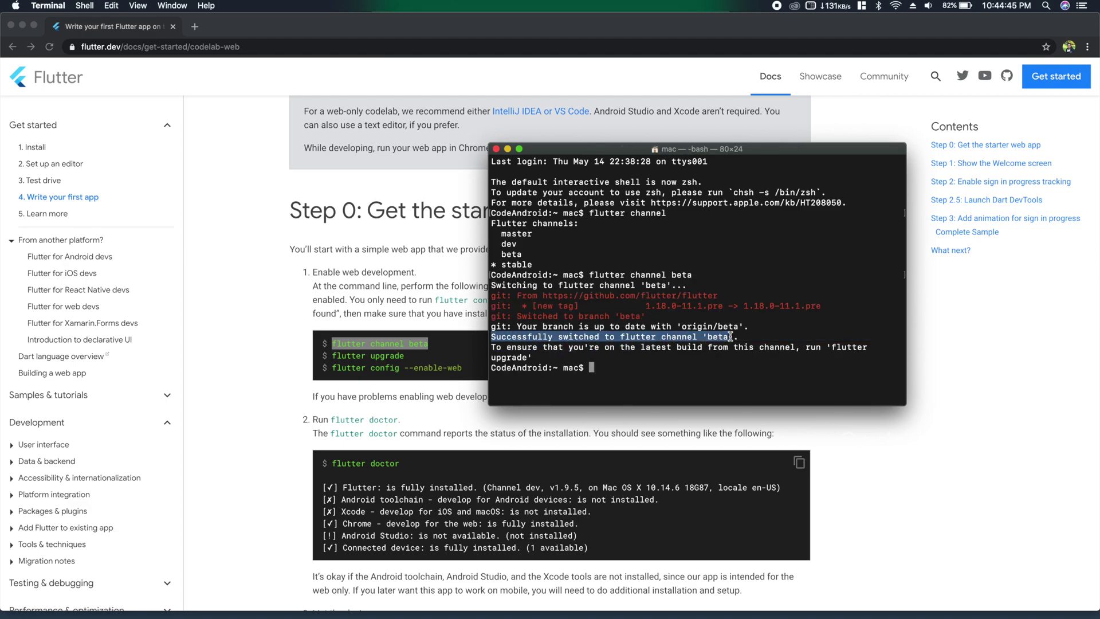
{"action": "left_click", "coordinate": [683, 376]}
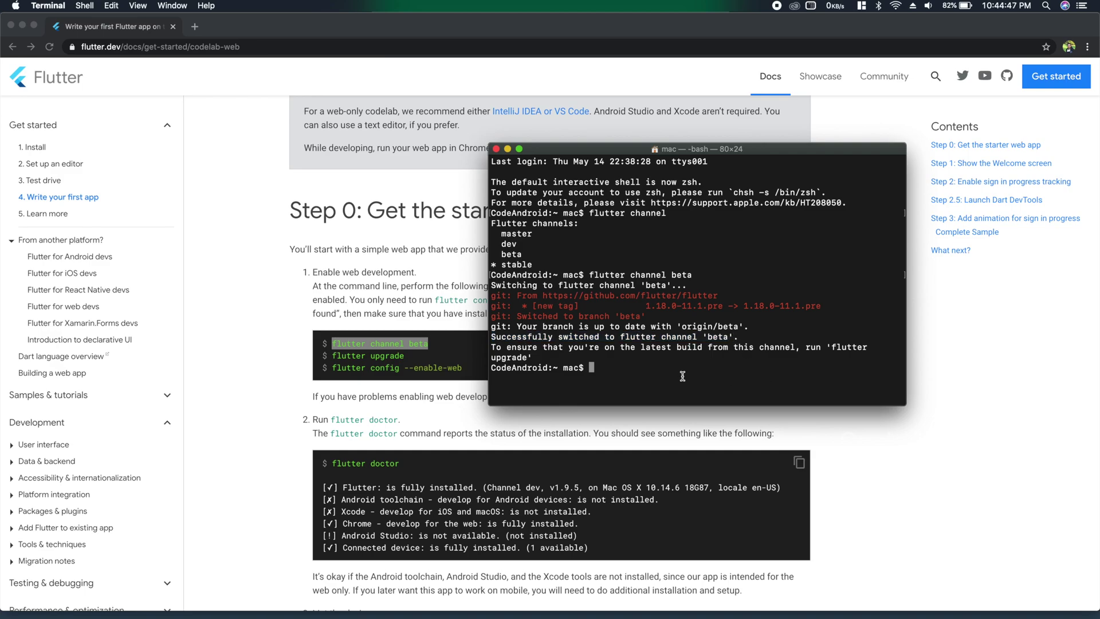
{"action": "type", "text": "flutter upgra"}
{"action": "type", "text": "de"}
Run 'flutter upgrade', confirming Flutter 1.17.0 is already up to date on beta
{"action": "key", "text": "Return"}
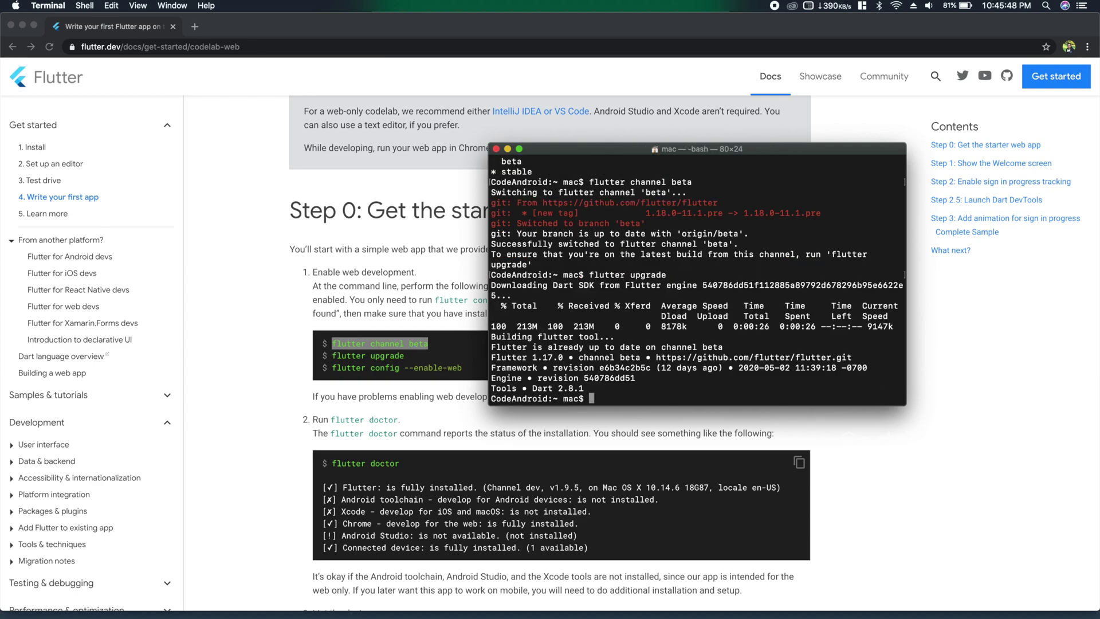
Run 'flutter config --enable-web', then 'flutter devices', showing Chrome and Web Server
{"action": "key", "text": "super+Tab"}
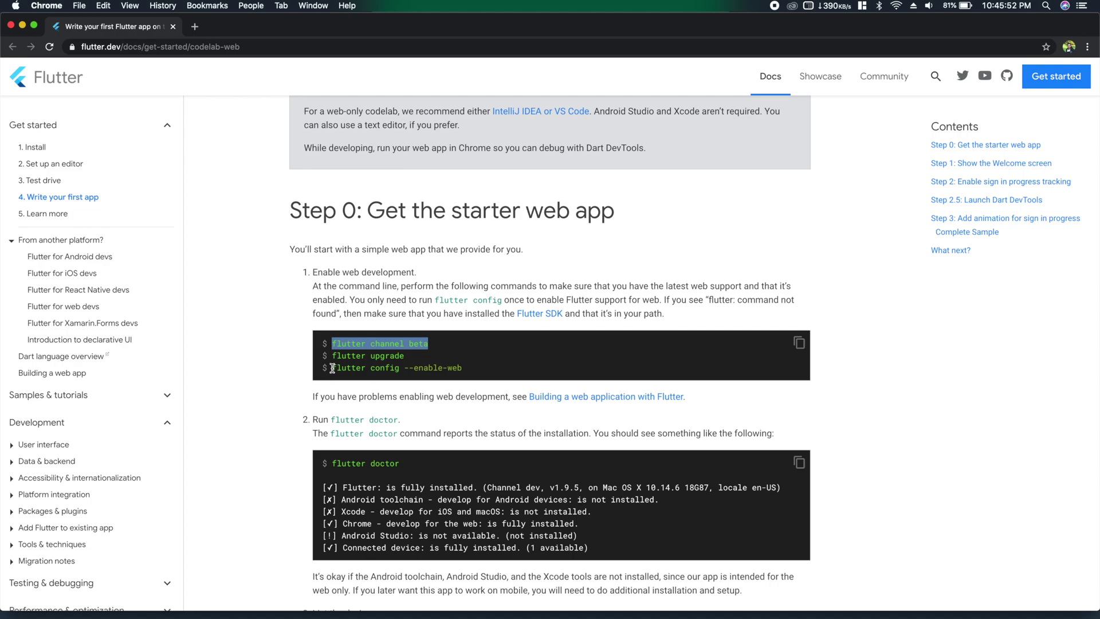
{"action": "left_click_drag", "start_coordinate": [331, 368], "coordinate": [465, 372]}
{"action": "key", "text": "super+c"}
{"action": "key", "text": "super+Tab"}
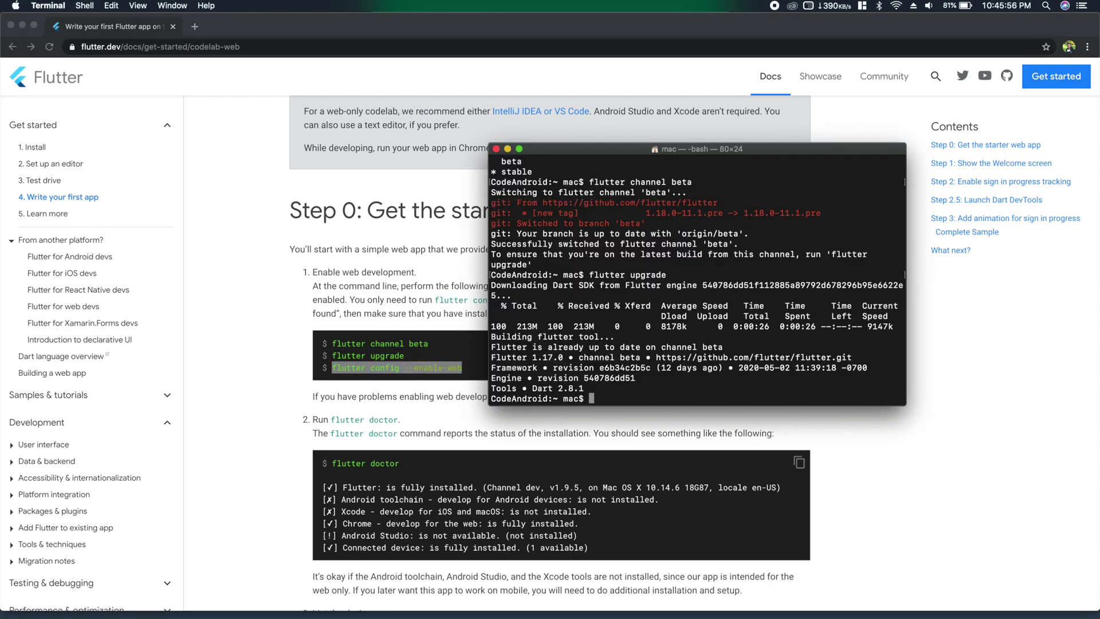
{"action": "key", "text": "super+v"}
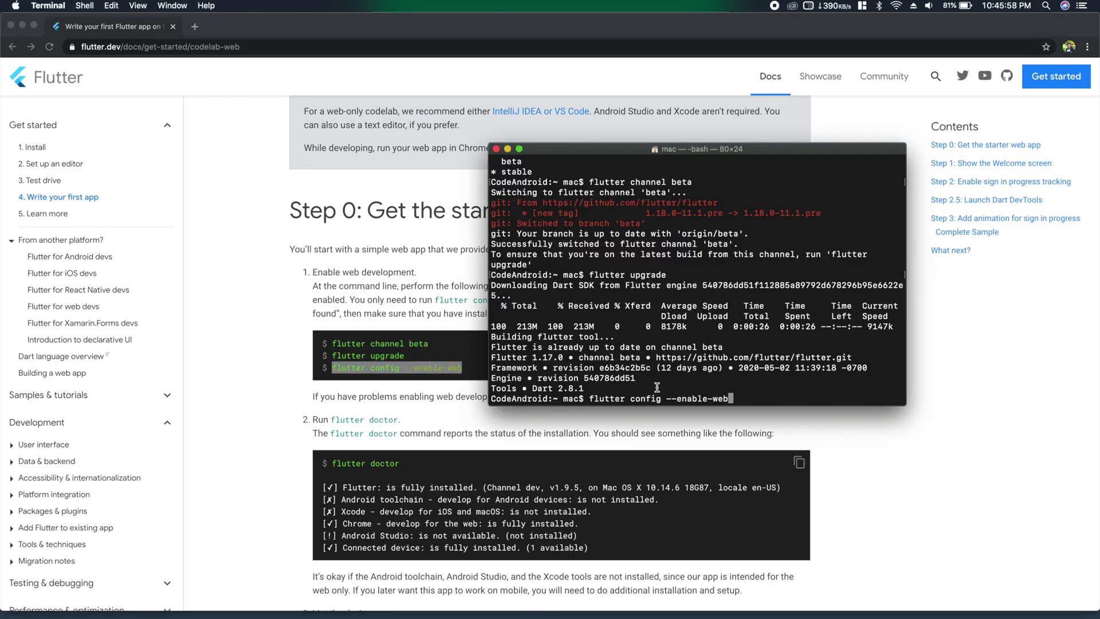
{"action": "key", "text": "Return"}
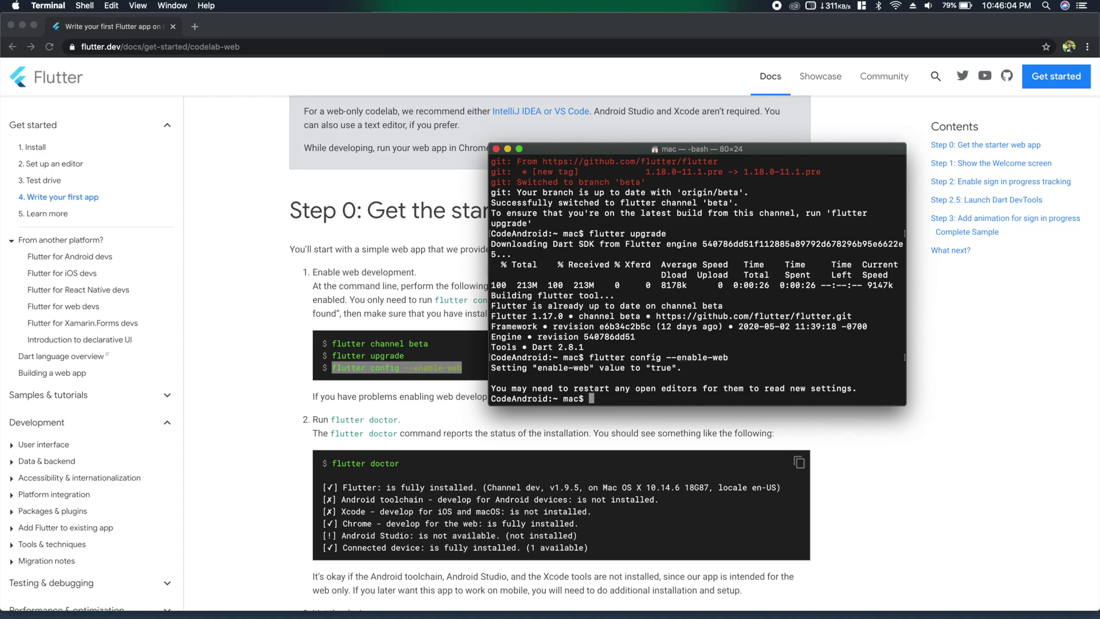
{"action": "type", "text": "flu"}
{"action": "type", "text": "tter dev"}
{"action": "type", "text": "ices"}
{"action": "key", "text": "Return"}
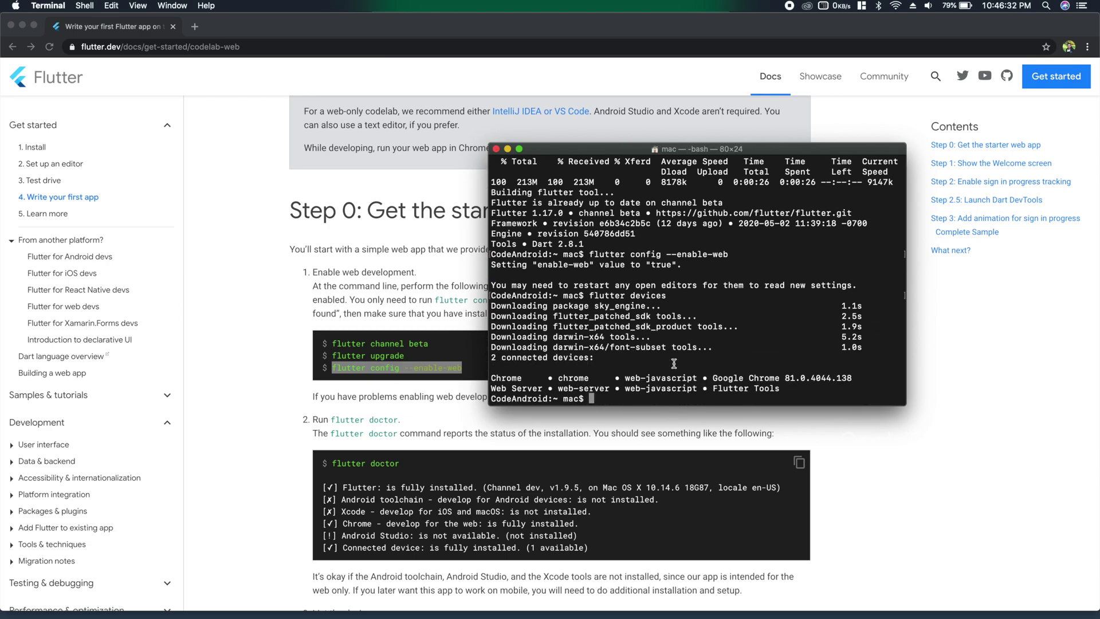
{"action": "left_click_drag", "start_coordinate": [493, 378], "coordinate": [549, 388]}
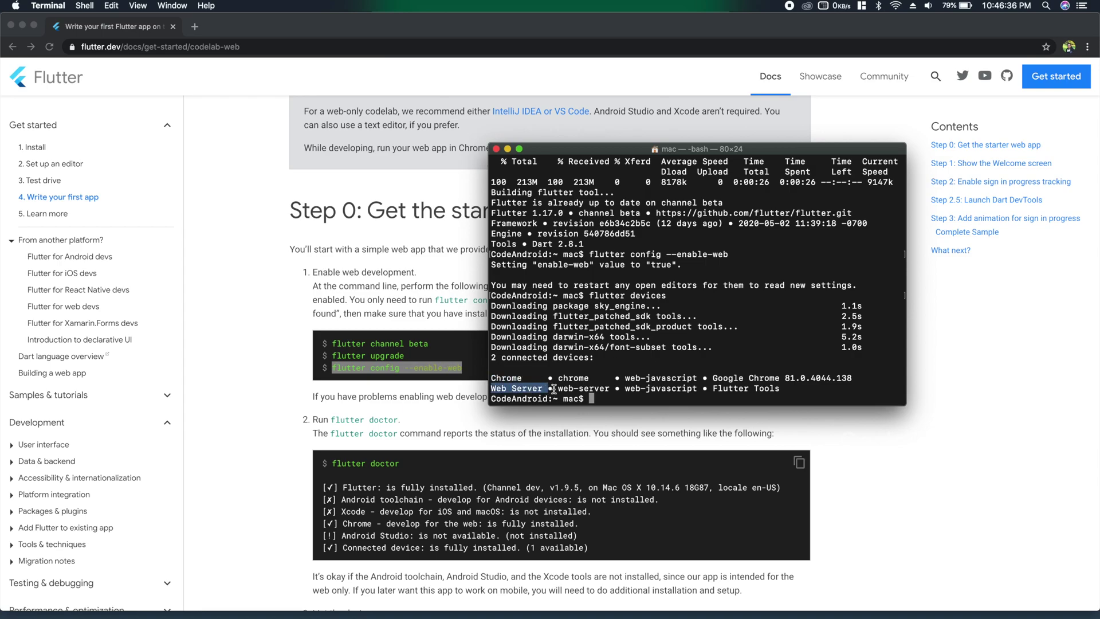
Change into the Documents/YouTube/SourceCode folder
{"action": "left_click", "coordinate": [608, 397]}
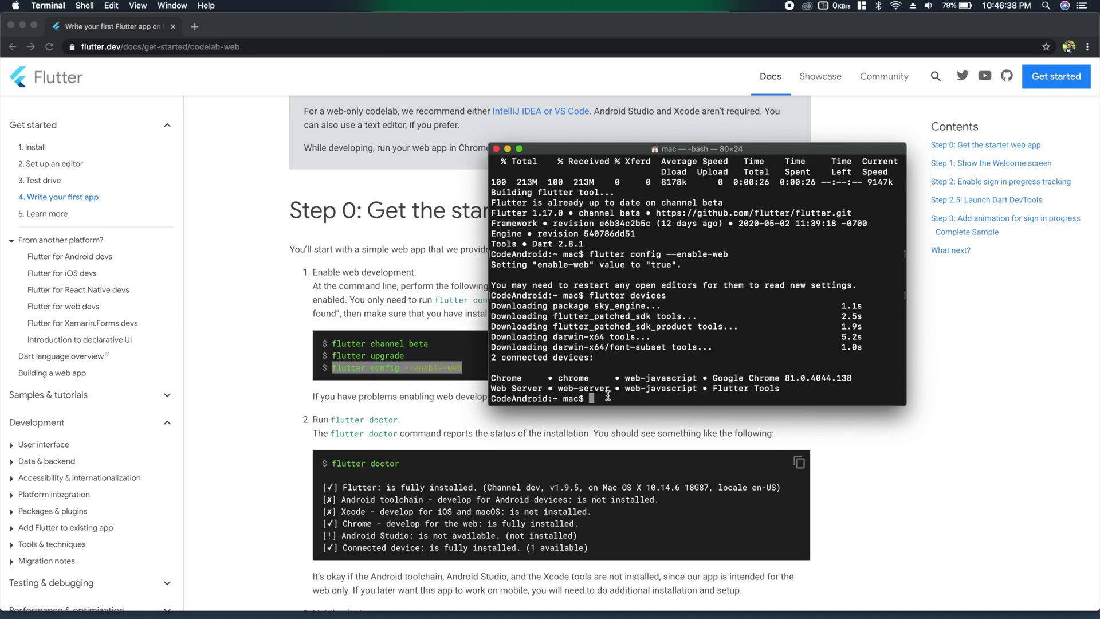
{"action": "type", "text": "cd D"}
{"action": "type", "text": "oc"}
{"action": "key", "text": "Tab"}
{"action": "key", "text": "Tab"}
{"action": "type", "text": "S"}
{"action": "key", "text": "Tab"}
{"action": "key", "text": "Return"}
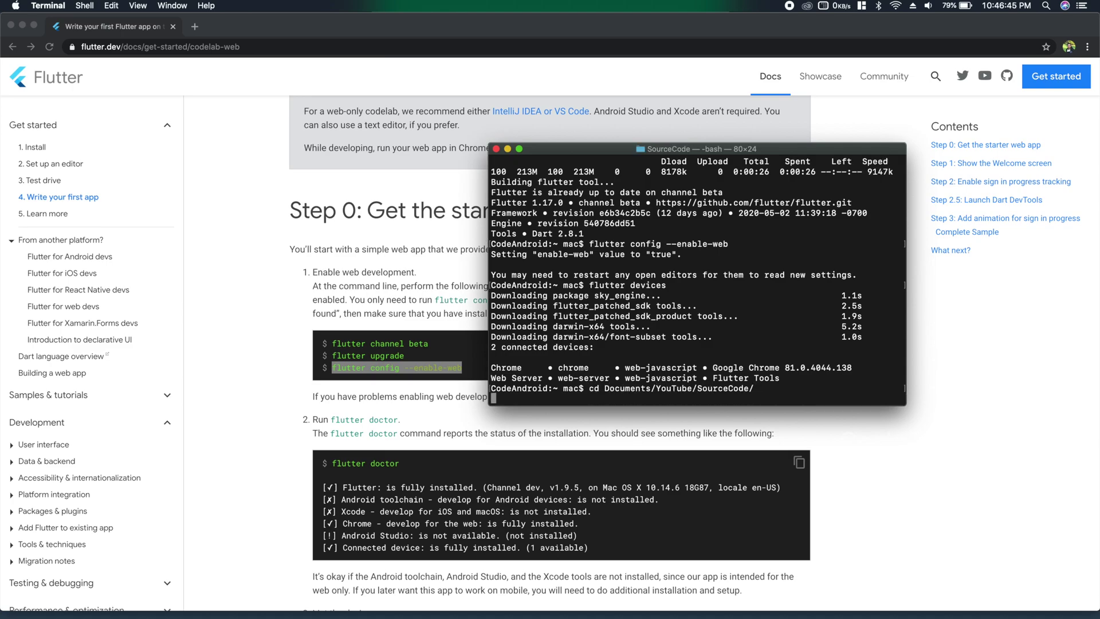
{"action": "type", "text": "flutter create demo"}
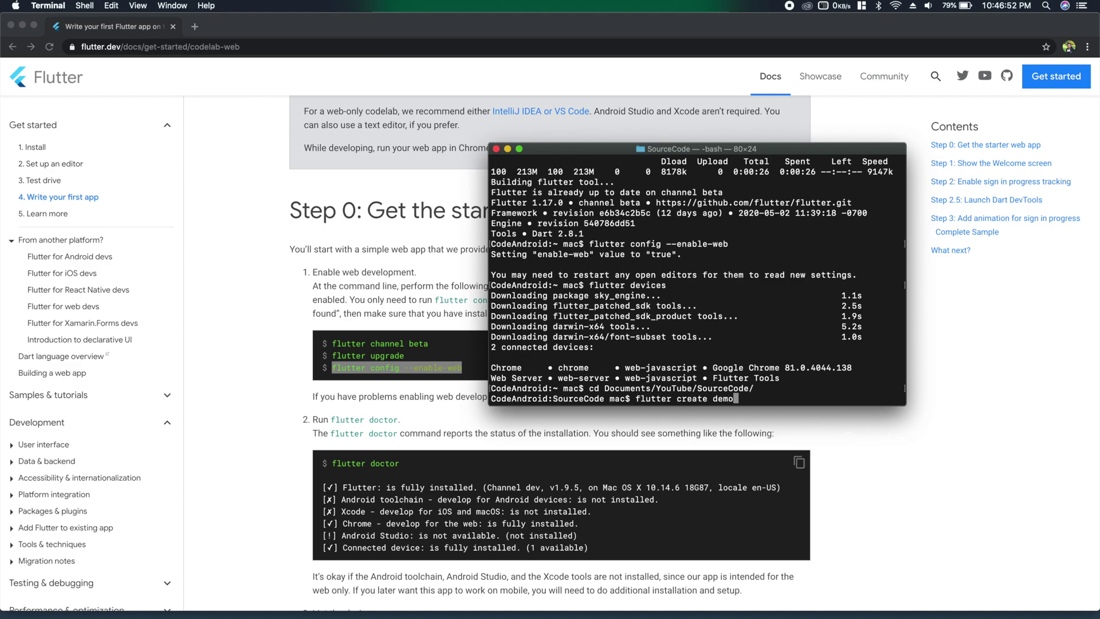
{"action": "type", "text": "_web"}
Create the demo_web project, move into it, and run it with 'flutter run -d chrome'
{"action": "key", "text": "Return"}
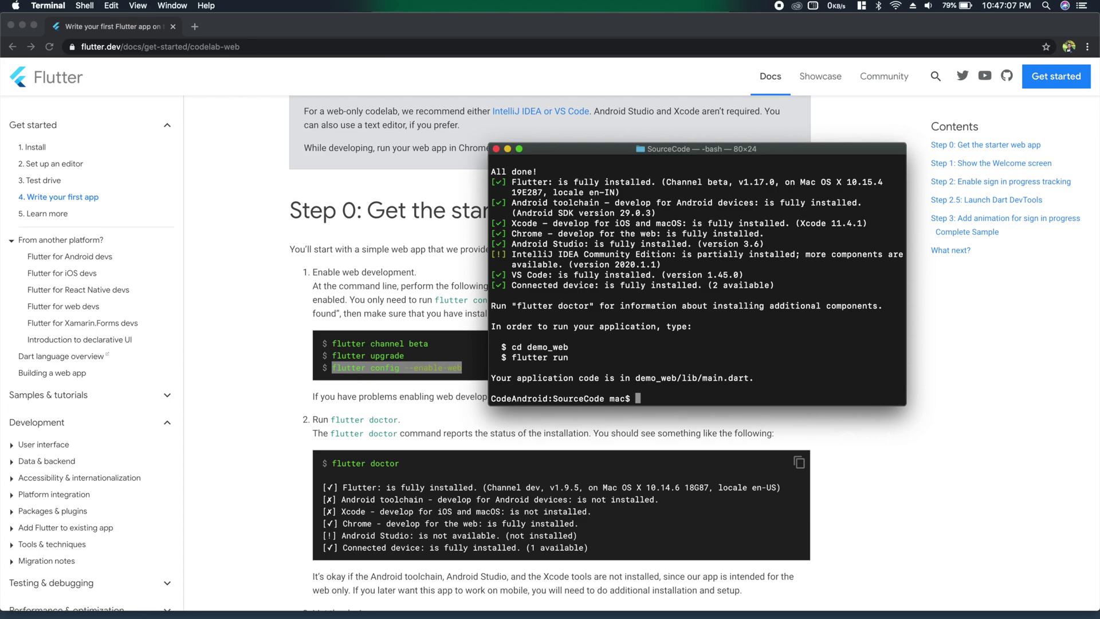
{"action": "type", "text": "cd demo_web/"}
{"action": "key", "text": "Return"}
{"action": "type", "text": "flutter ru"}
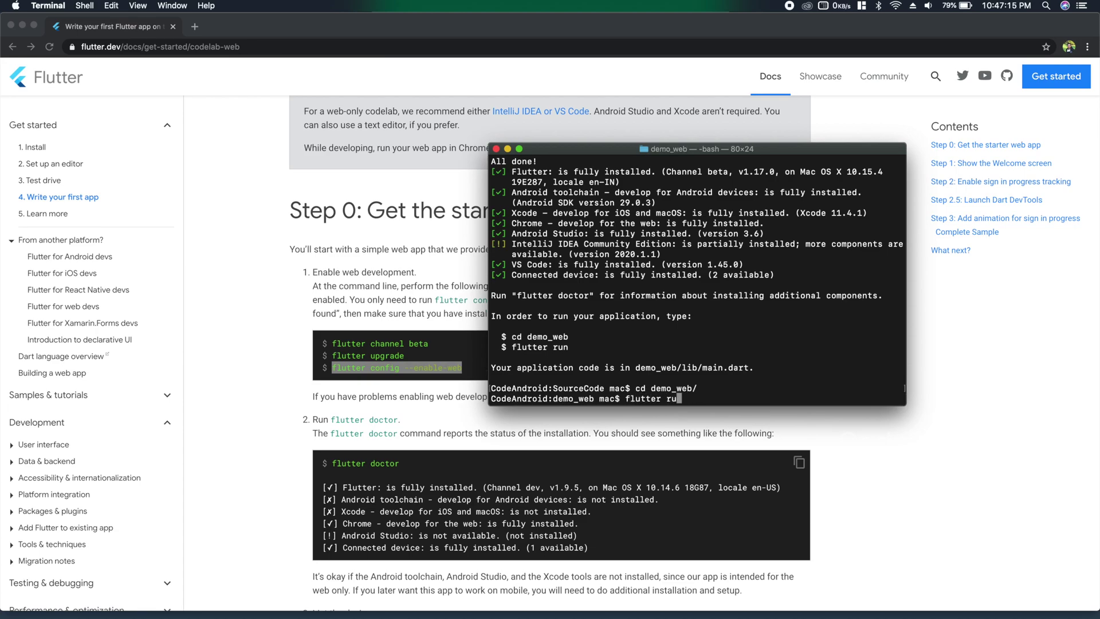
{"action": "type", "text": "n -d chrome"}
{"action": "key", "text": "Return"}
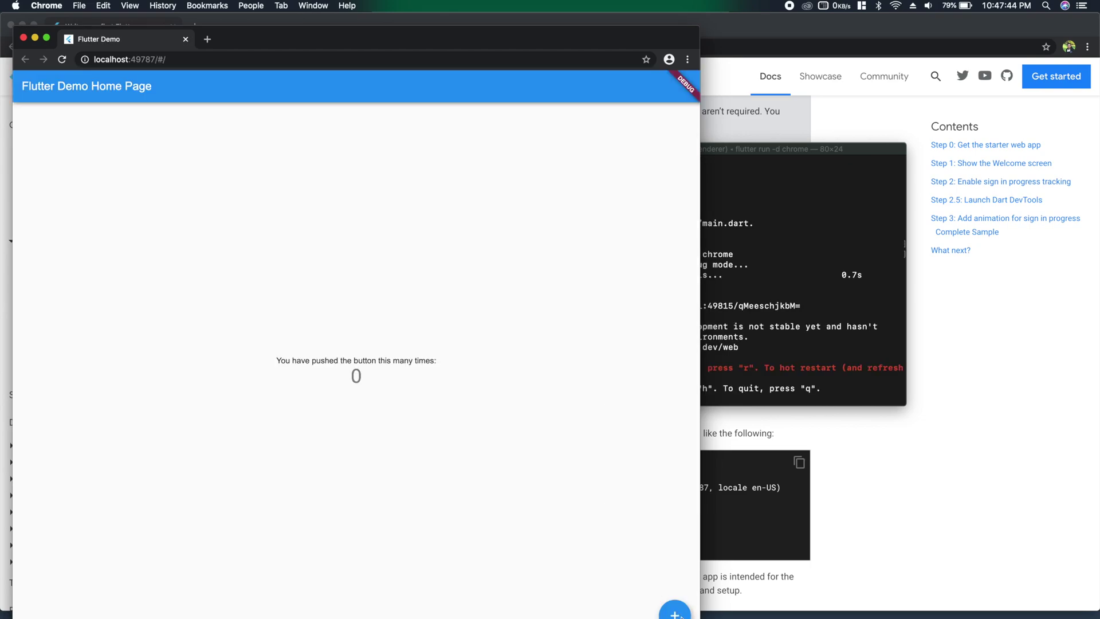
Shrink the Flutter Demo Chrome window and press + to increase the counter
{"action": "mouse_move", "coordinate": [699, 616]}
{"action": "left_mouse_down"}
{"action": "mouse_move", "coordinate": [559, 474]}
{"action": "mouse_move", "coordinate": [670, 473]}
{"action": "left_mouse_up"}
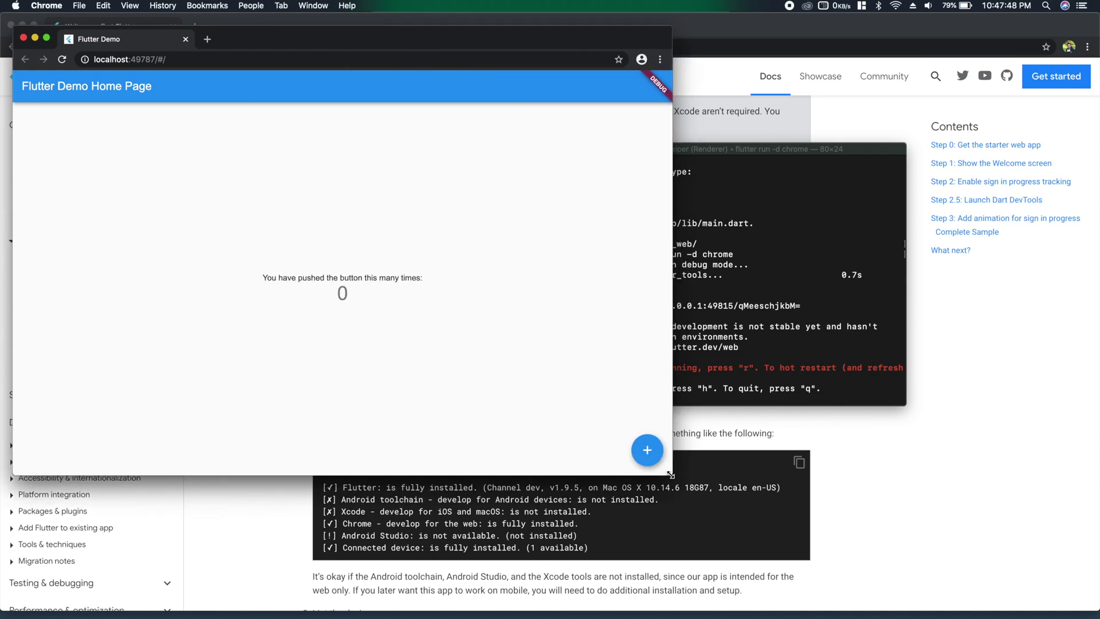
{"action": "left_click", "coordinate": [648, 455]}
{"action": "left_click", "coordinate": [647, 455]}
{"action": "left_click", "coordinate": [647, 456]}
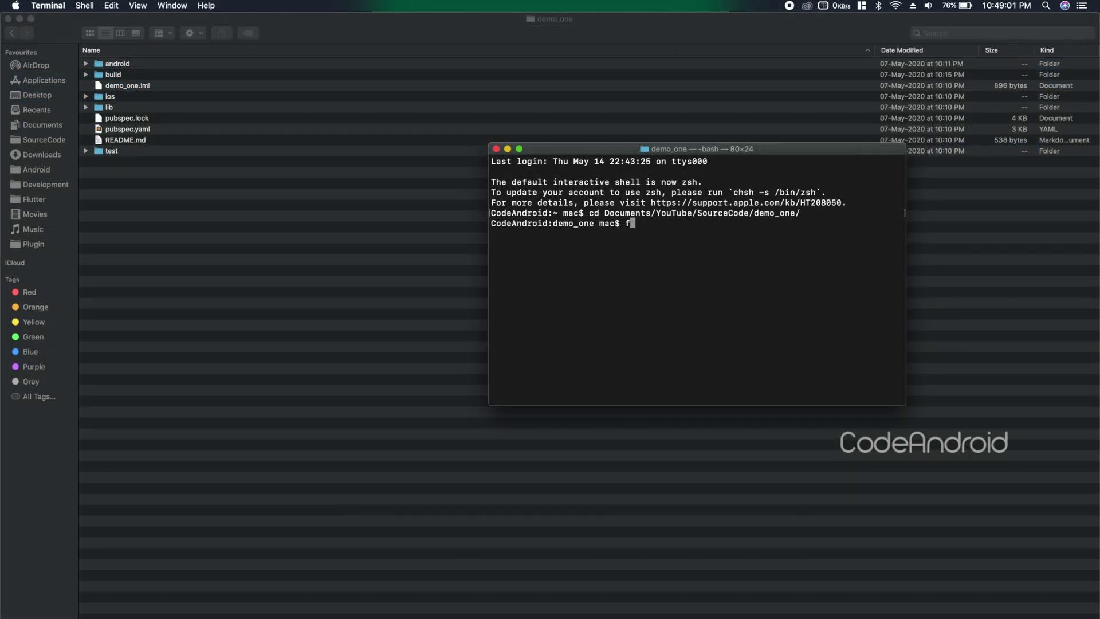
{"action": "type", "text": "lutter"}
{"action": "type", "text": " run -d chrom"}
{"action": "type", "text": "e"}
Run demo_one in Chrome, see the not-configured-for-web error, and run 'flutter create .'
{"action": "key", "text": "Return"}
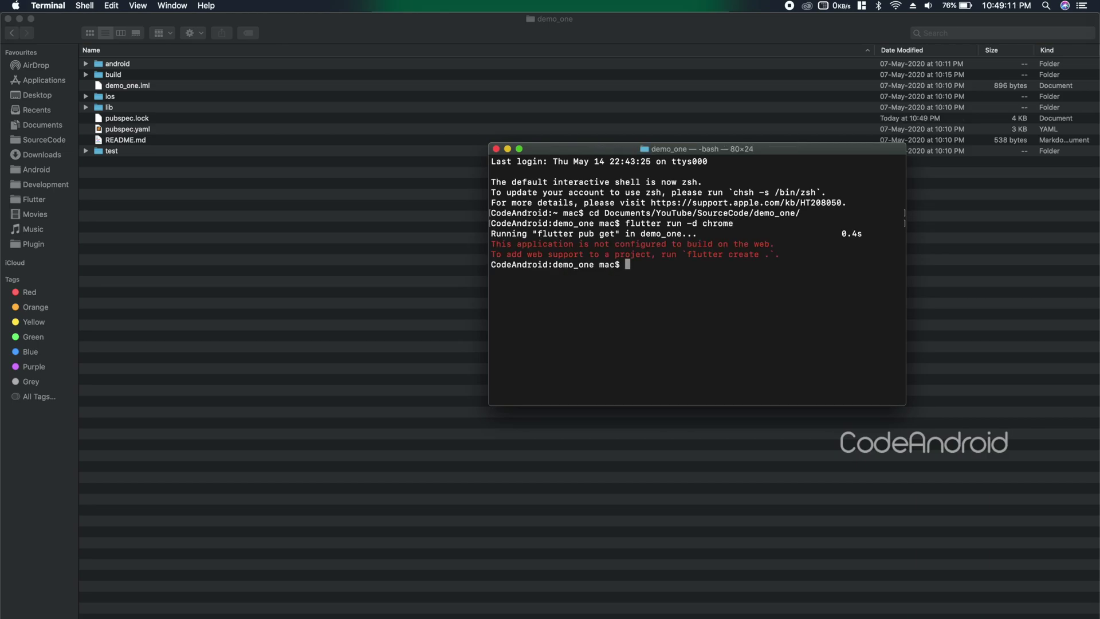
{"action": "left_click_drag", "start_coordinate": [672, 244], "coordinate": [767, 243]}
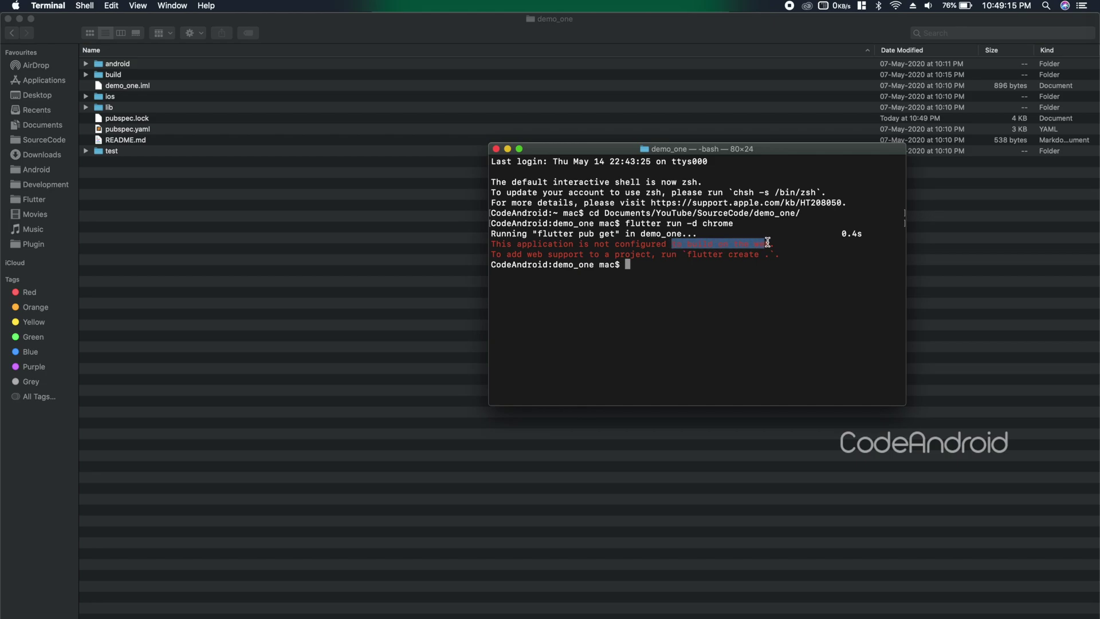
{"action": "left_click_drag", "start_coordinate": [490, 254], "coordinate": [765, 255]}
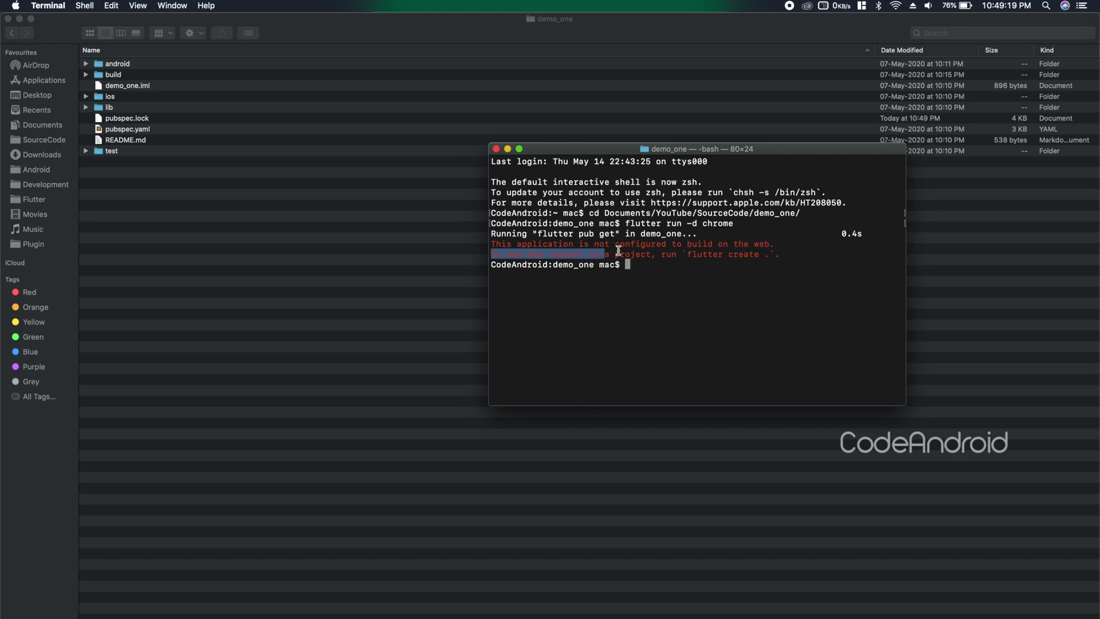
{"action": "left_click", "coordinate": [732, 269]}
{"action": "type", "text": "flut"}
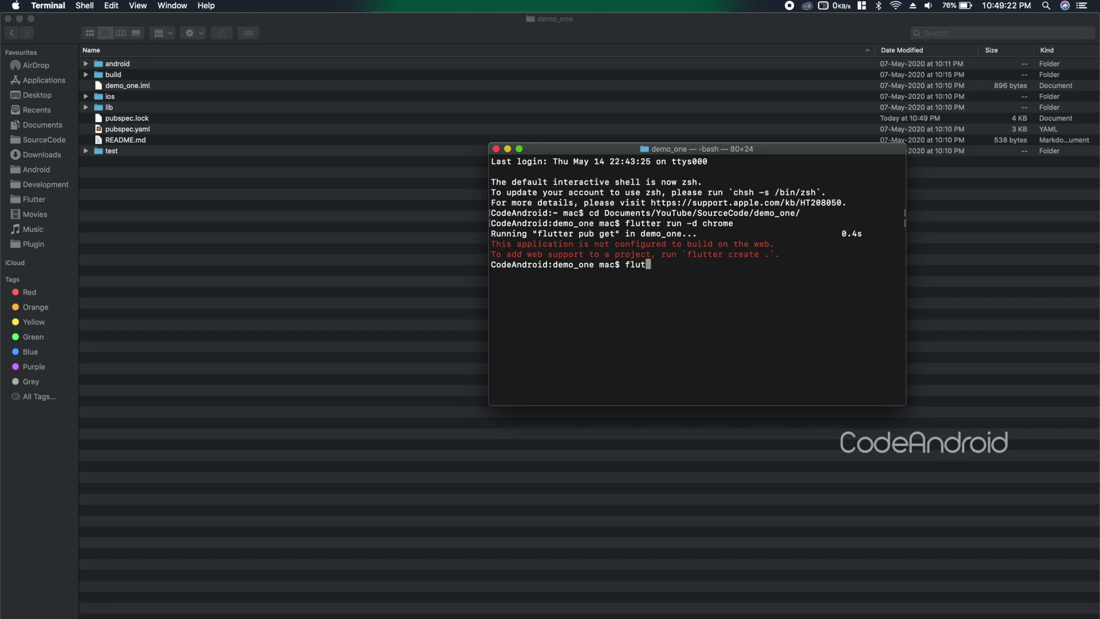
{"action": "type", "text": "ter create "}
{"action": "type", "text": "."}
{"action": "key", "text": "Return"}
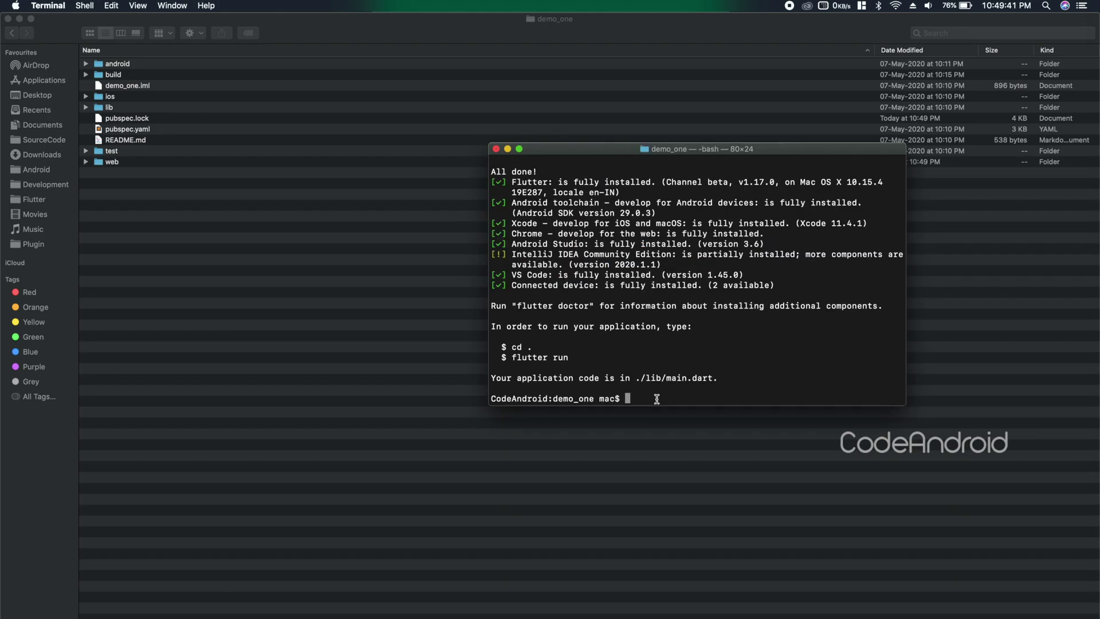
{"action": "type", "text": "flutter run -d"}
{"action": "type", "text": " chrome"}
Launch demo_one with 'flutter run -d chrome' and press + to increase the counter
{"action": "key", "text": "Return"}
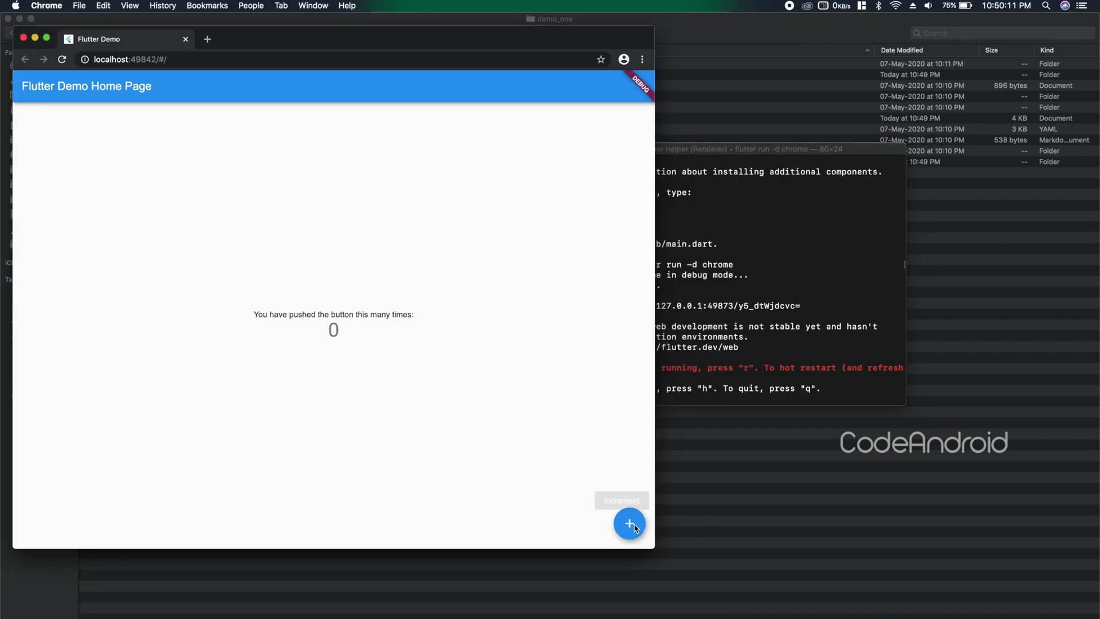
{"action": "left_click", "coordinate": [633, 527]}
{"action": "left_click", "coordinate": [633, 527]}
{"action": "left_click", "coordinate": [633, 527]}
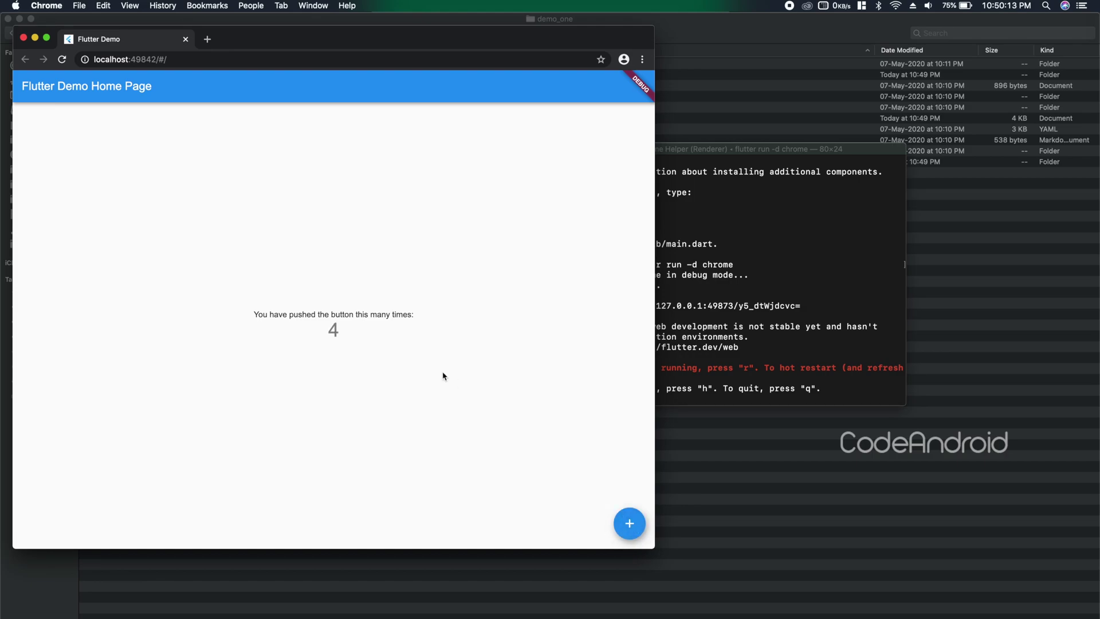
{"action": "left_click", "coordinate": [24, 38]}
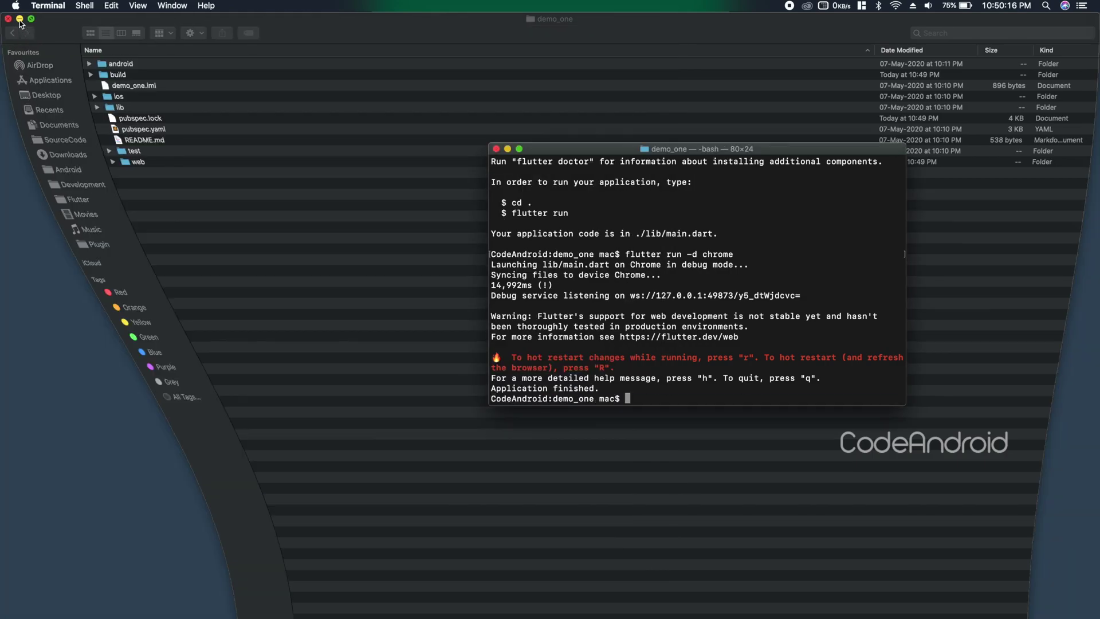